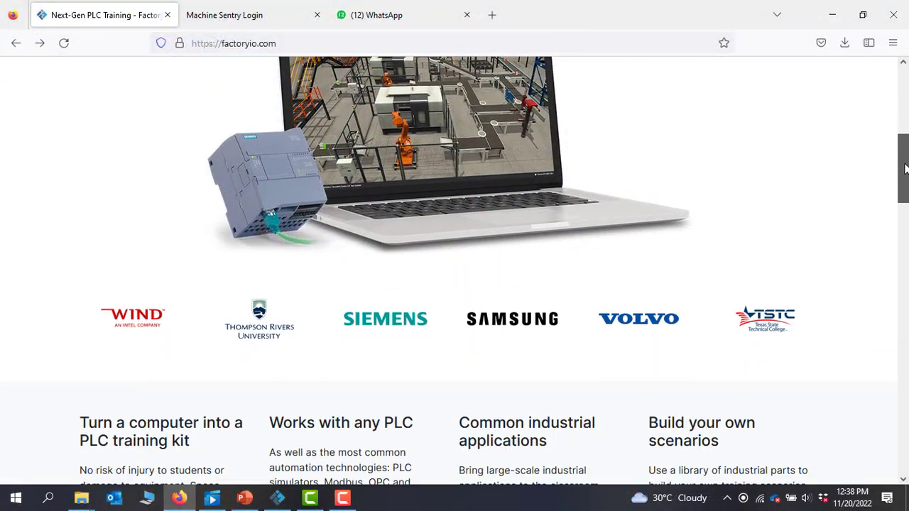
# - Browse the factoryio.com homepage, then switch to Factory I/O with the Production Line scene
pyautogui.scroll(5, 904, 158)
pyautogui.scroll(-3, 906, 150)
pyautogui.scroll(-5, 907, 150)
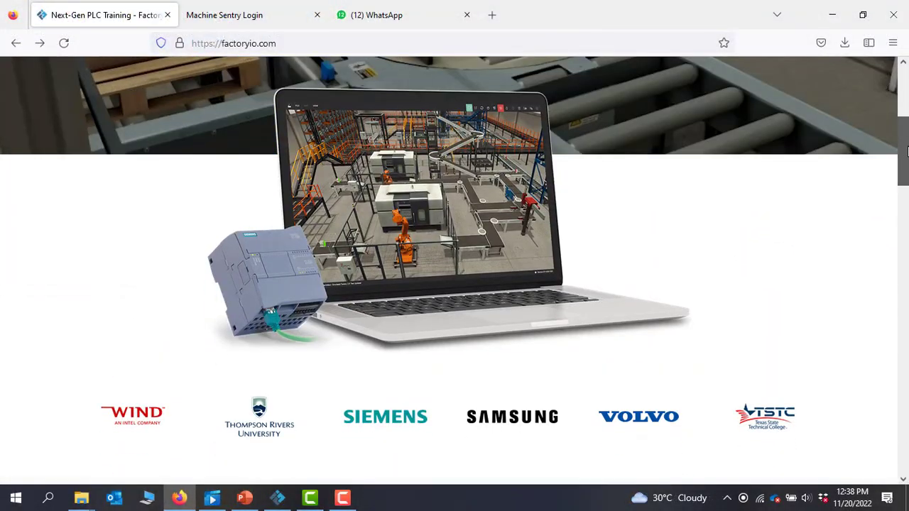
pyautogui.scroll(10, 906, 89)
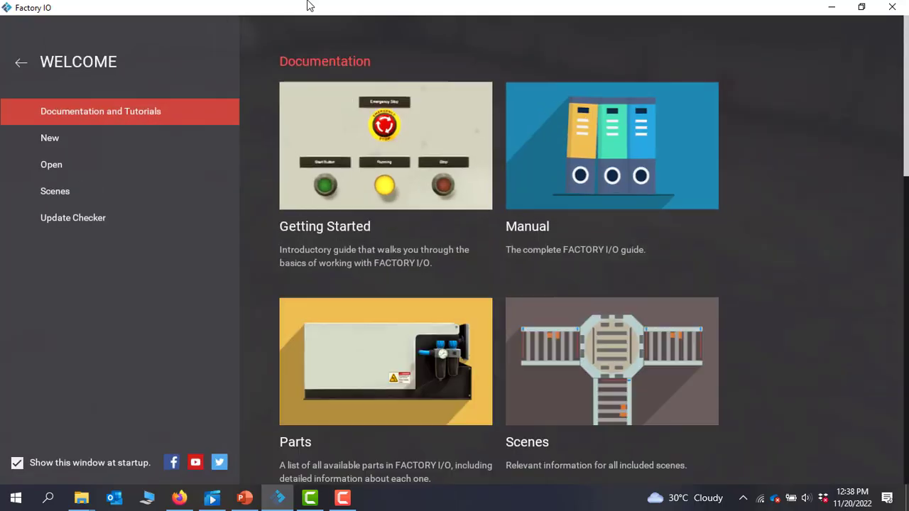
pyautogui.click(40, 190)
pyautogui.scroll(-1, 793, 271)
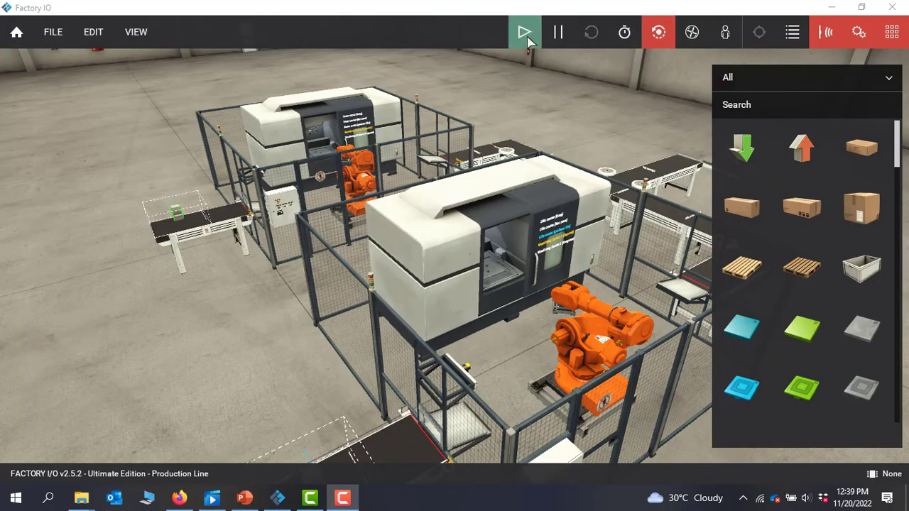
# - Start the Production Line simulation and zoom in on the exit conveyors
pyautogui.click(524, 32)
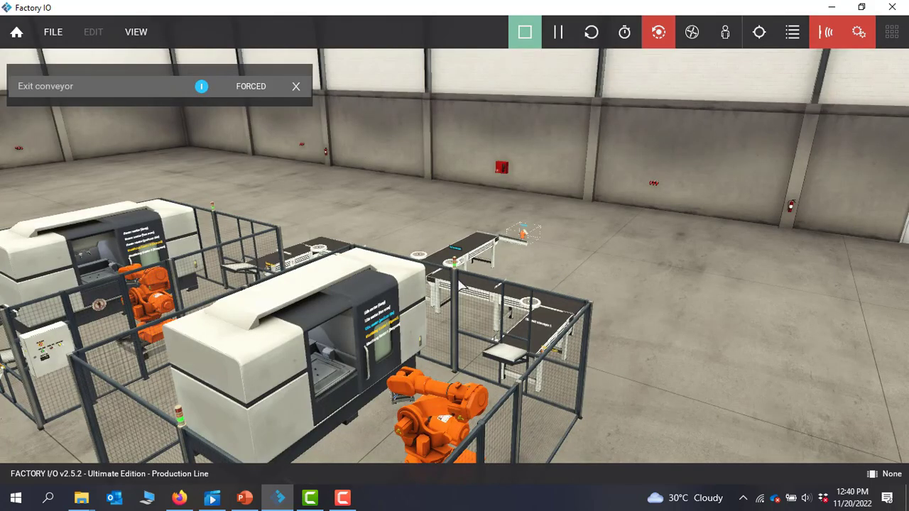
pyautogui.scroll(-5, 459, 283)
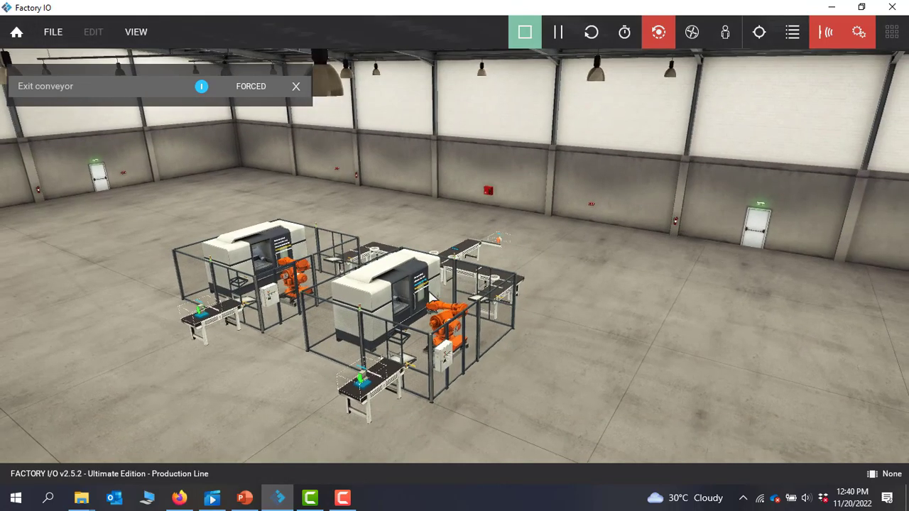
pyautogui.scroll(6, 431, 297)
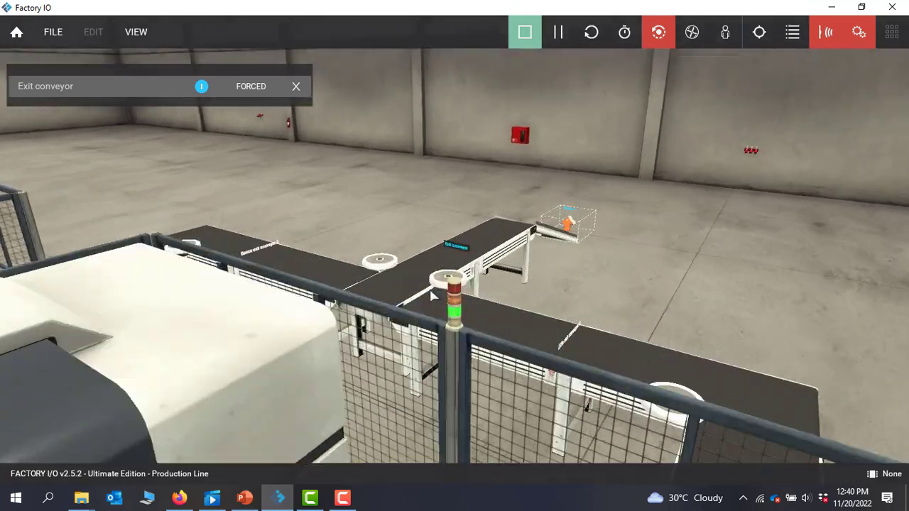
pyautogui.scroll(2, 431, 297)
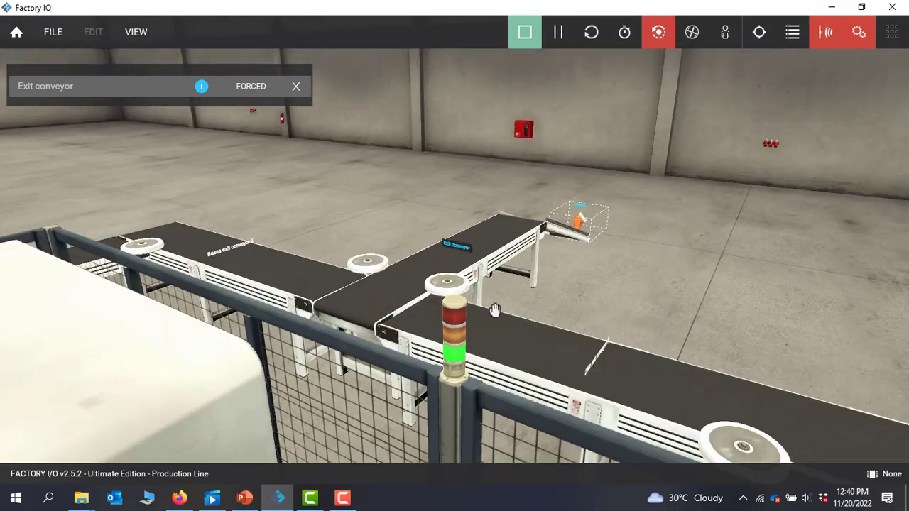
pyautogui.scroll(3, 575, 333)
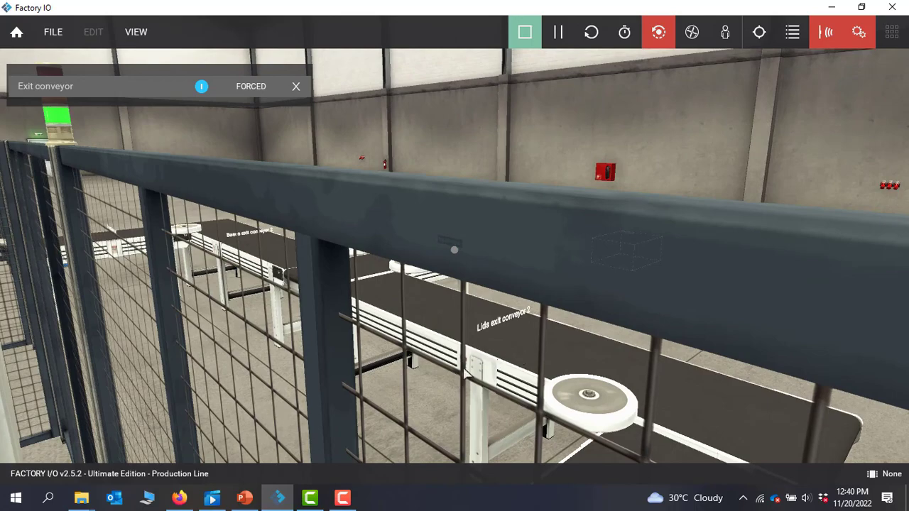
pyautogui.scroll(-5, 475, 371)
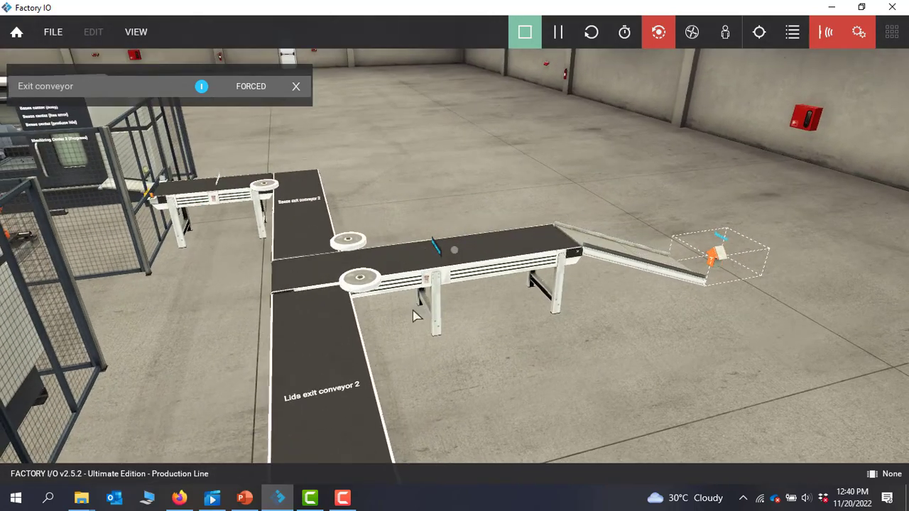
# - Orbit the camera low around and underneath the exit conveyor
pyautogui.moveTo(418, 317); pyautogui.dragTo(385, 328, button='right')
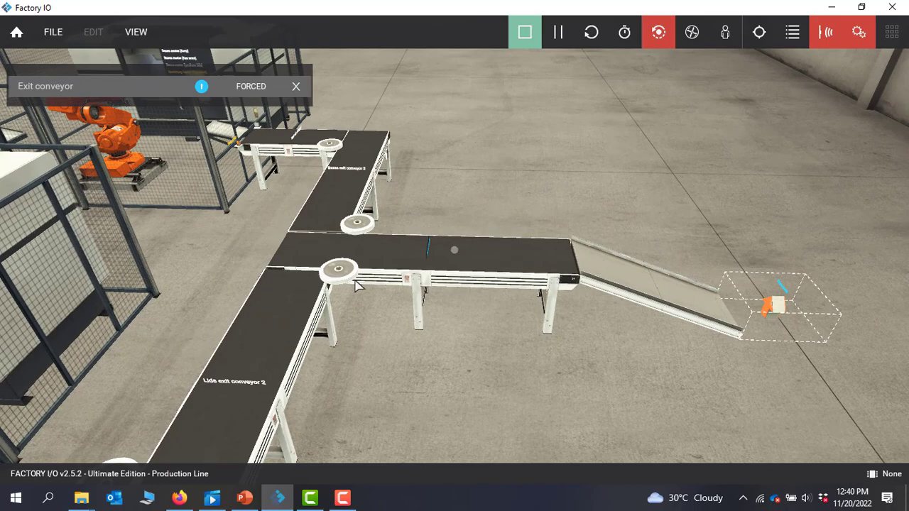
pyautogui.moveTo(357, 284); pyautogui.dragTo(239, 304, button='right')
pyautogui.moveTo(142, 237); pyautogui.dragTo(389, 272, button='right')
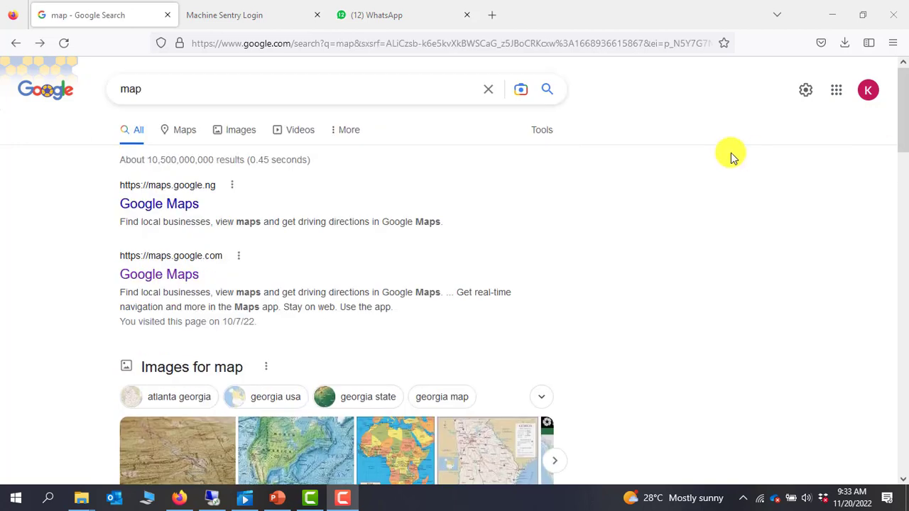
# - Navigate to factoryio.com and open its free trial sign-up
pyautogui.click(384, 45)
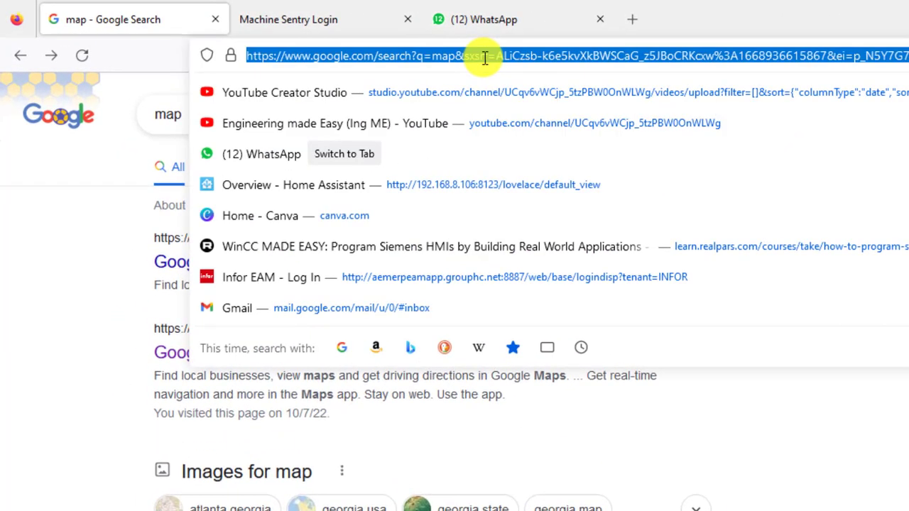
pyautogui.write('facto')
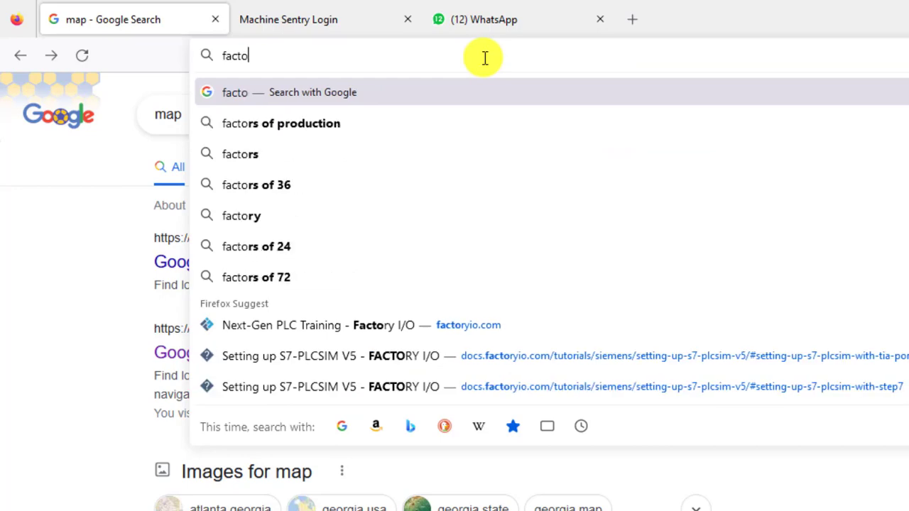
pyautogui.write('ryio.c')
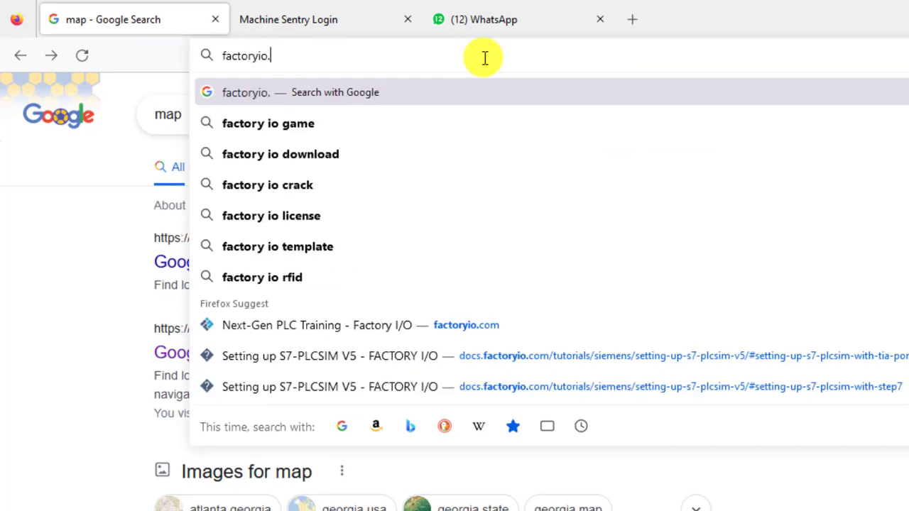
pyautogui.write('o')
pyautogui.press('BackSpace')
pyautogui.click(495, 138)
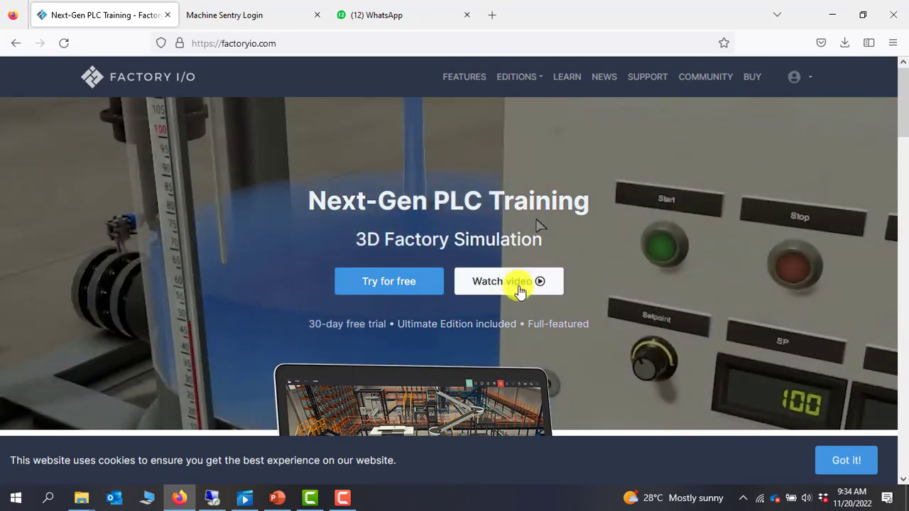
pyautogui.click(389, 287)
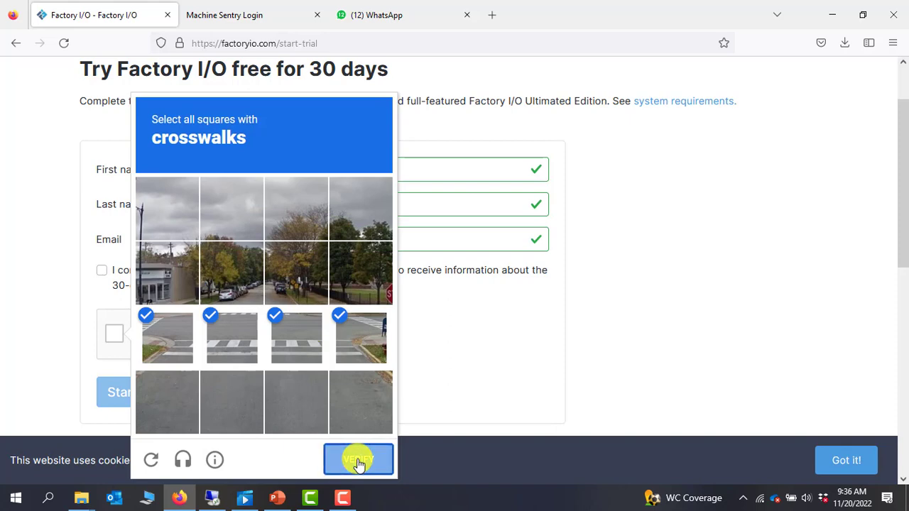
# - Pass the reCAPTCHA, tick the consent box and submit the 30-day trial sign-up
pyautogui.click(359, 462)
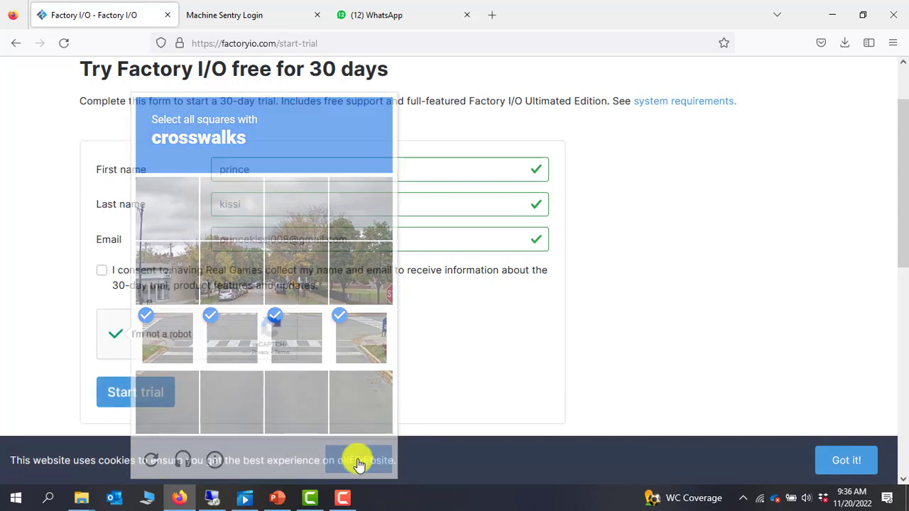
pyautogui.click(136, 395)
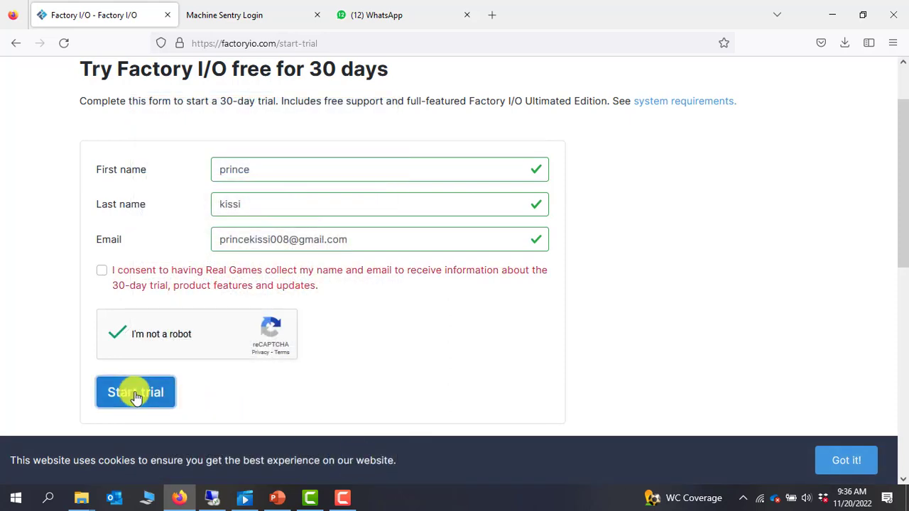
pyautogui.click(103, 277)
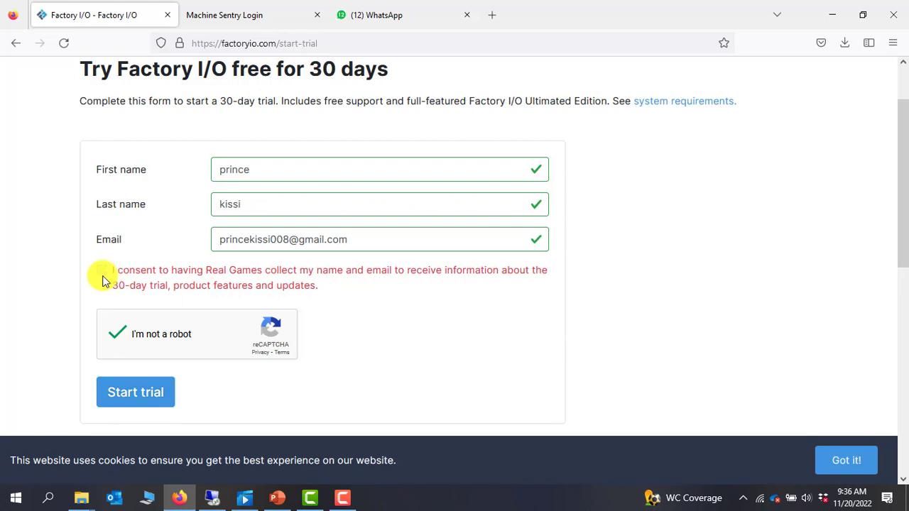
pyautogui.click(144, 393)
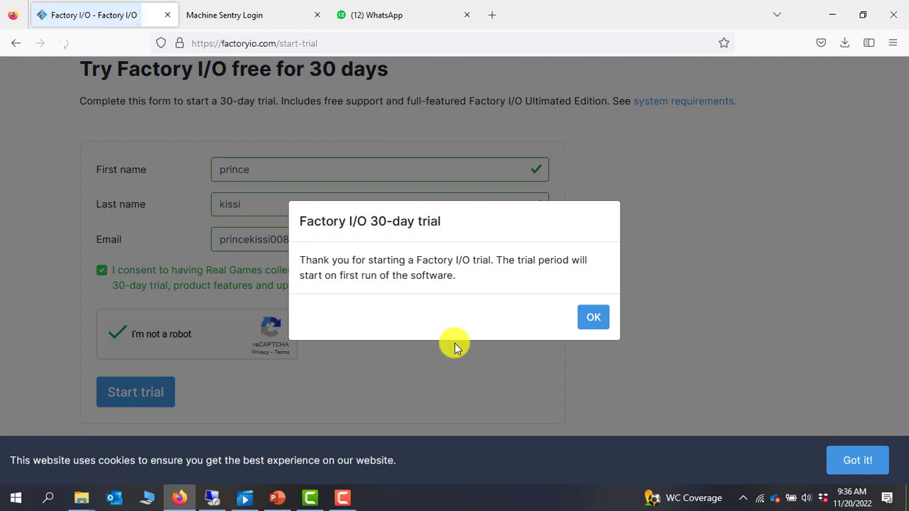
# - Dismiss the confirmation and save factoryio-installer-latest.exe to disk
pyautogui.click(591, 321)
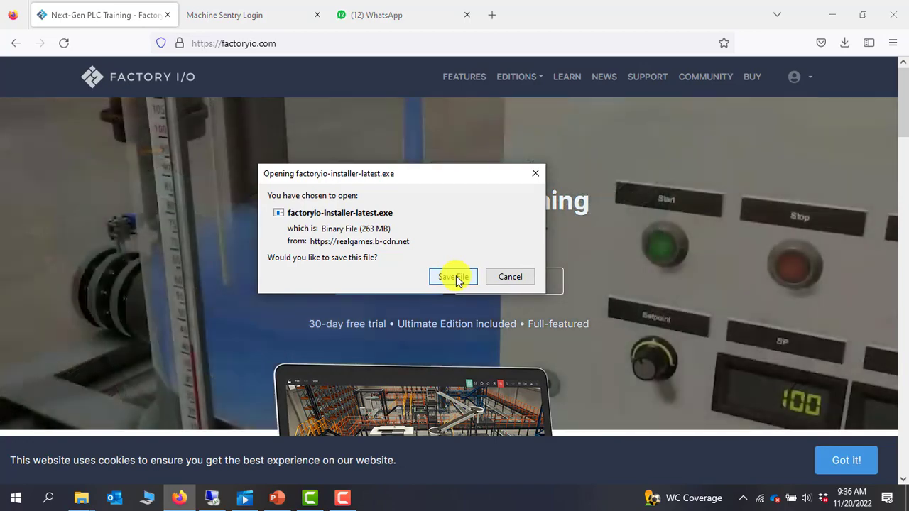
pyautogui.click(455, 277)
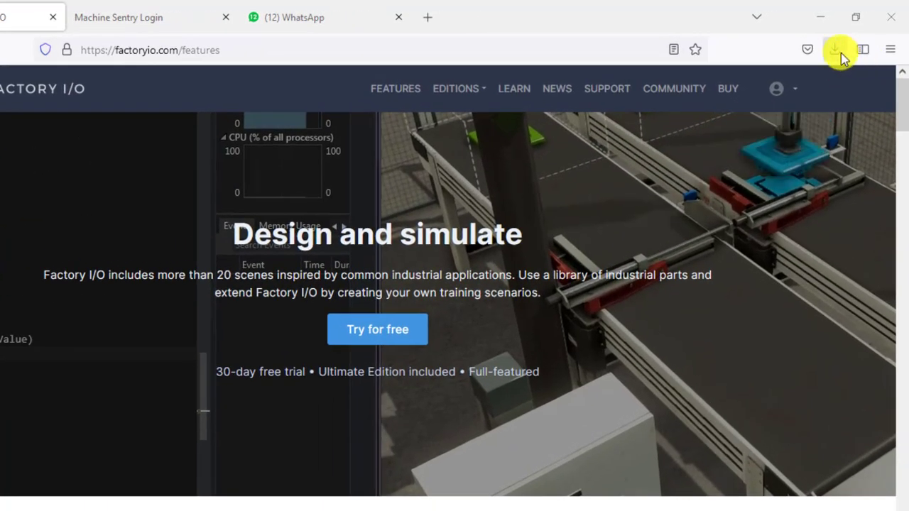
pyautogui.click(838, 51)
# - Run factoryio-installer-latest.exe from Downloads as administrator, then minimize Explorer
pyautogui.click(825, 90)
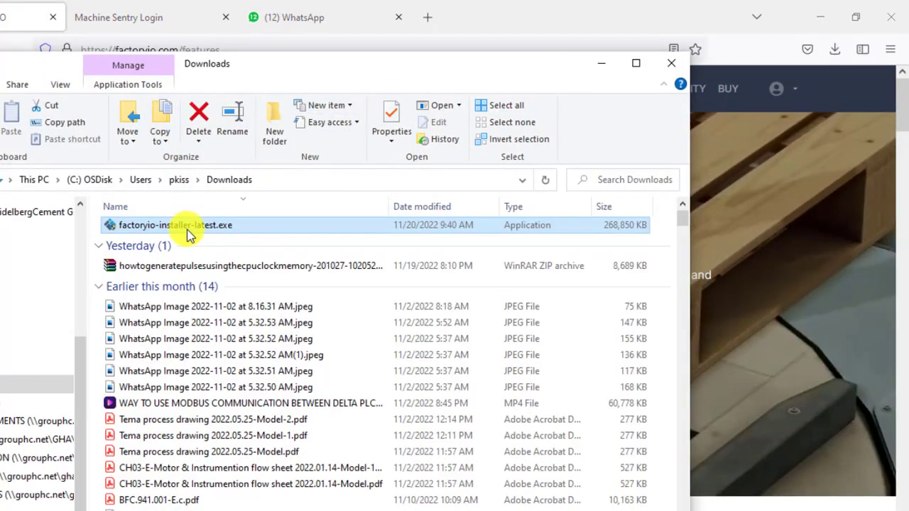
pyautogui.rightClick(189, 235)
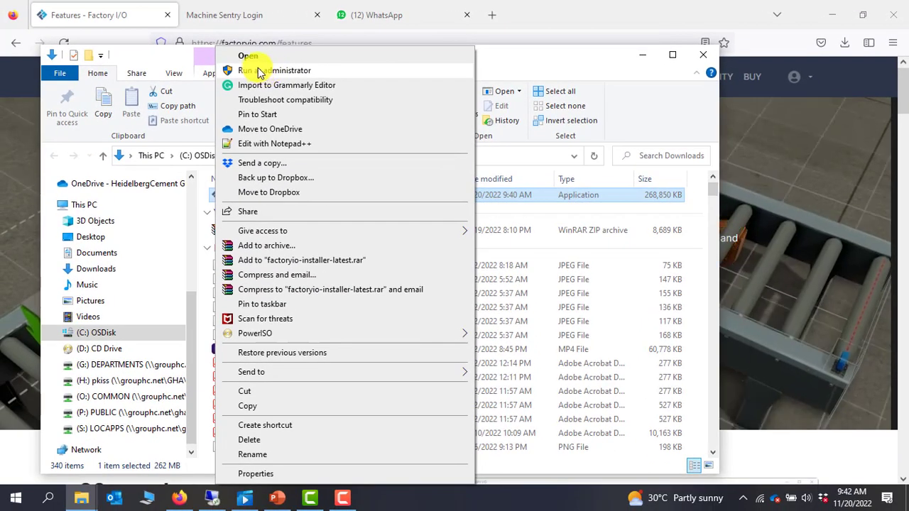
pyautogui.click(262, 71)
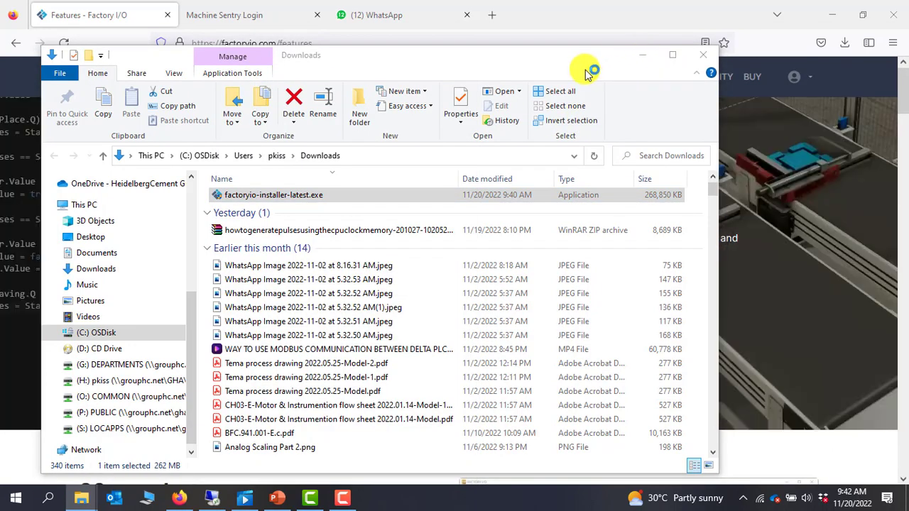
pyautogui.click(643, 57)
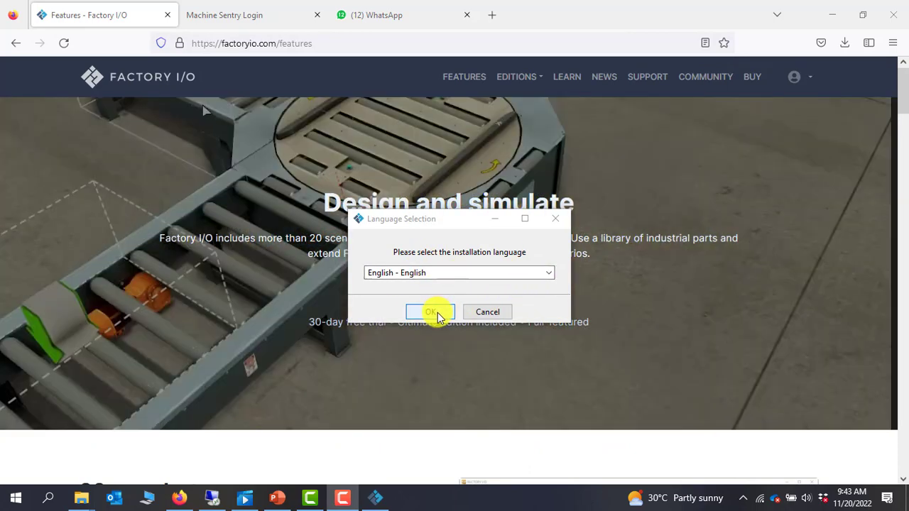
# - Install Factory I/O in English with the license accepted, default directory and OPC Dependencies
pyautogui.click(438, 313)
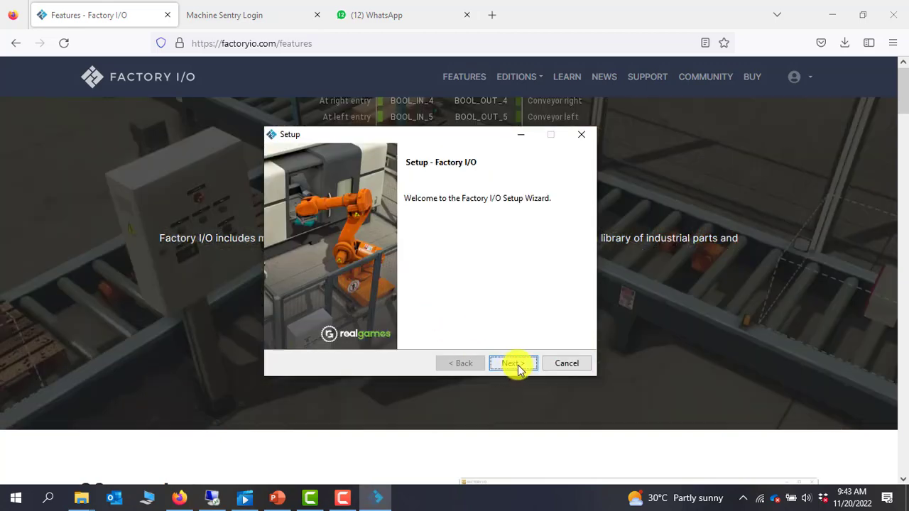
pyautogui.click(516, 364)
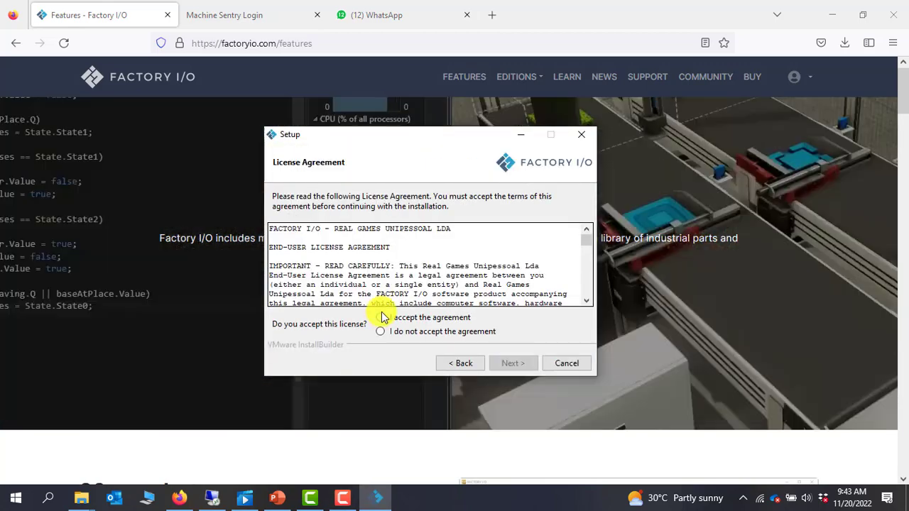
pyautogui.click(380, 318)
pyautogui.click(522, 365)
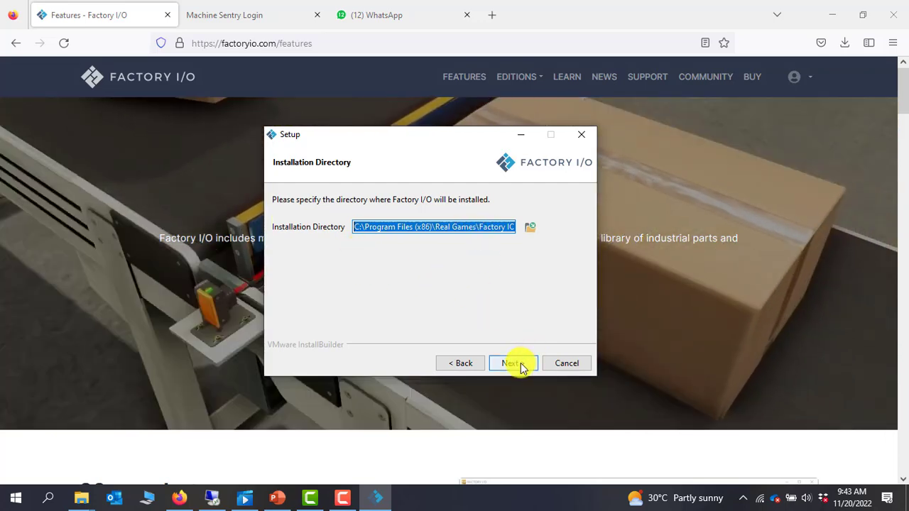
pyautogui.click(521, 363)
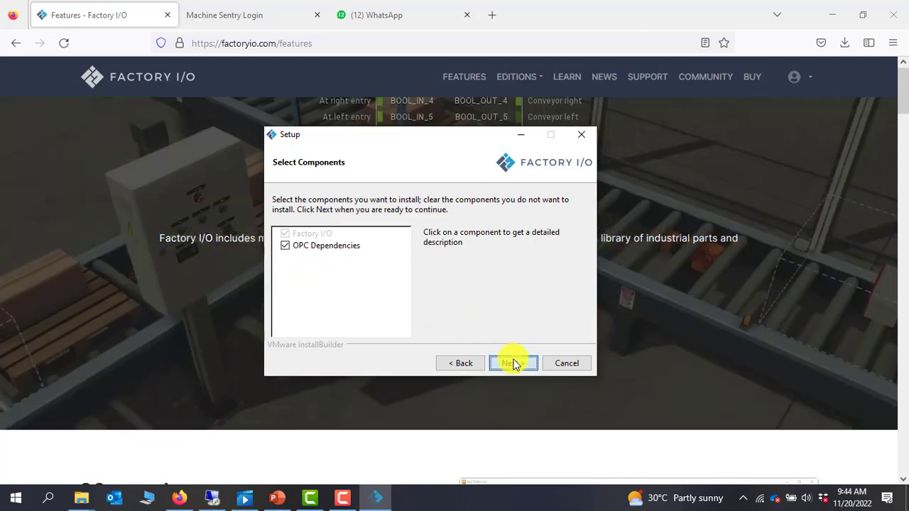
pyautogui.click(513, 363)
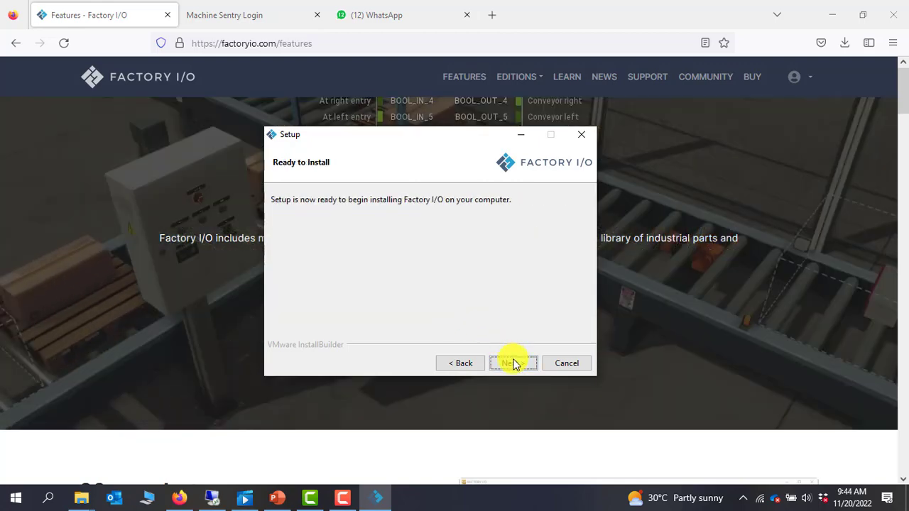
pyautogui.click(513, 363)
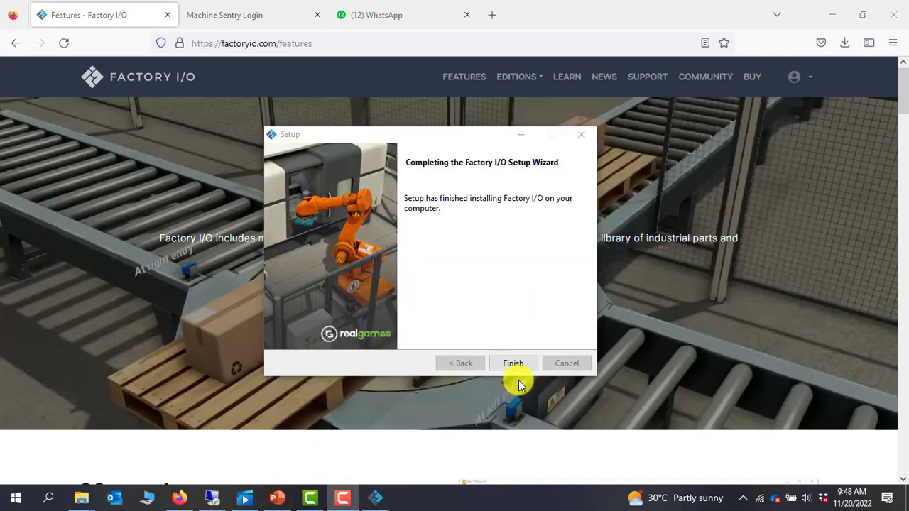
# - Finish setup, minimize Firefox, and launch Factory IO from its new desktop shortcut
pyautogui.click(515, 368)
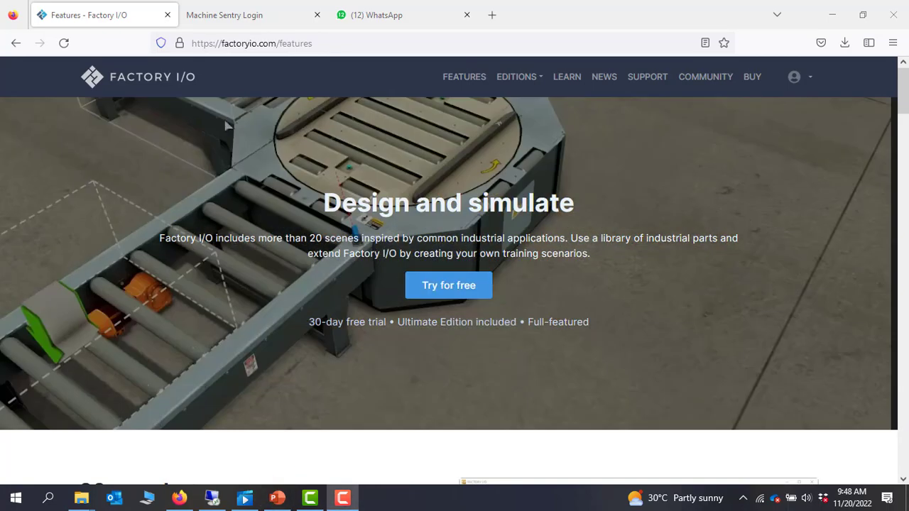
pyautogui.click(832, 16)
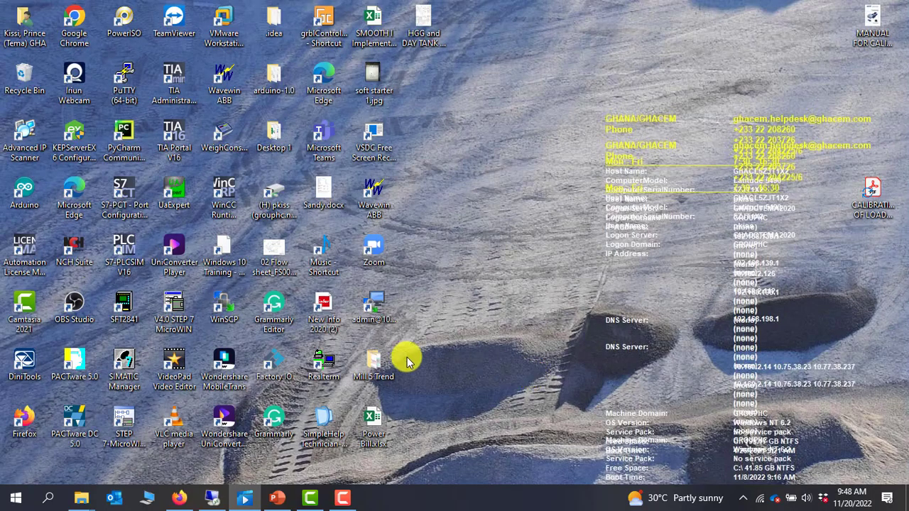
pyautogui.doubleClick(275, 366)
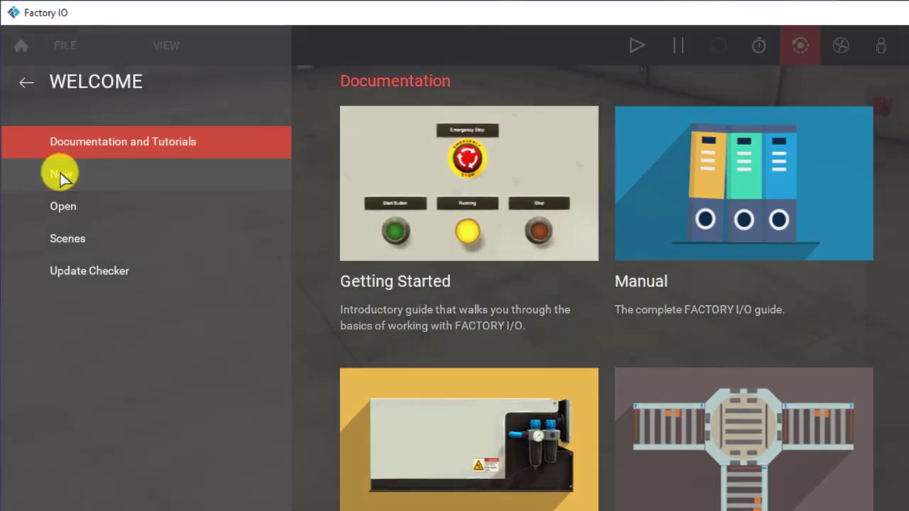
# - Create a blank New Scene and orbit the camera around the empty warehouse
pyautogui.click(59, 174)
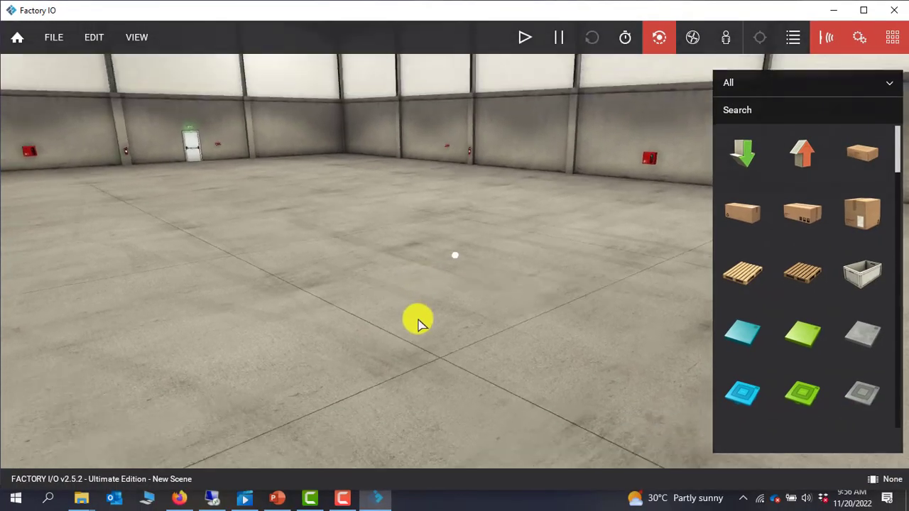
pyautogui.moveTo(417, 323)
pyautogui.mouseDown(button='right')
pyautogui.moveTo(416, 345)
pyautogui.moveTo(355, 347)
pyautogui.moveTo(382, 263)
pyautogui.moveTo(357, 327)
pyautogui.moveTo(412, 315)
pyautogui.mouseUp(button='right')
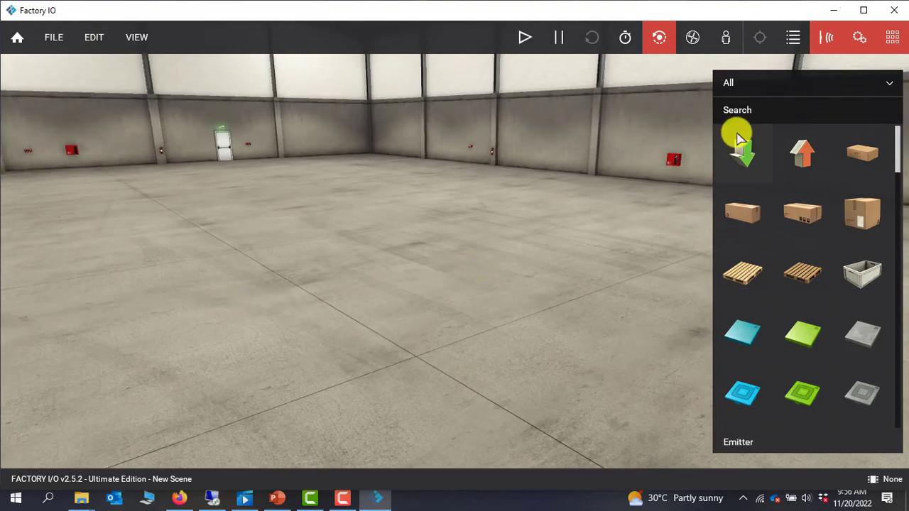
# - Place a Belt Conveyor (2m) from the parts catalog onto the warehouse floor
pyautogui.click(819, 105)
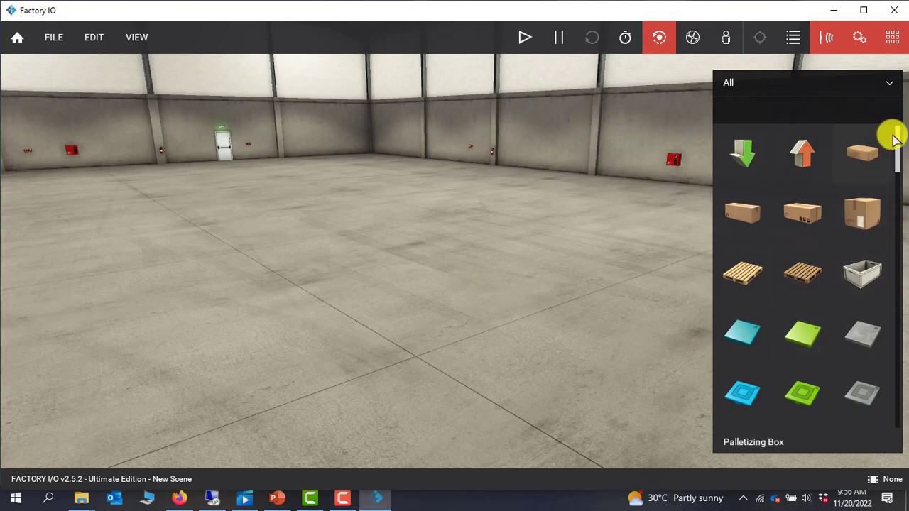
pyautogui.moveTo(898, 139); pyautogui.dragTo(899, 210)
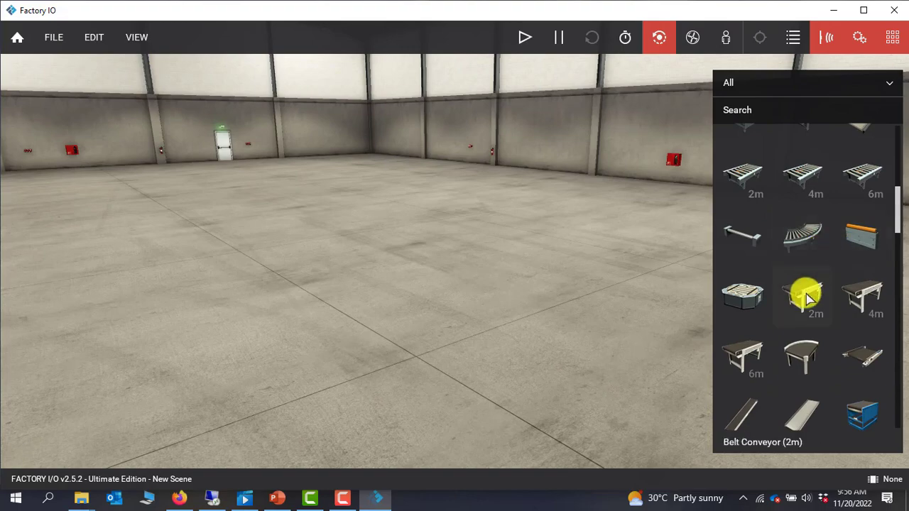
pyautogui.moveTo(808, 297); pyautogui.dragTo(543, 278)
pyautogui.moveTo(464, 292); pyautogui.dragTo(398, 304)
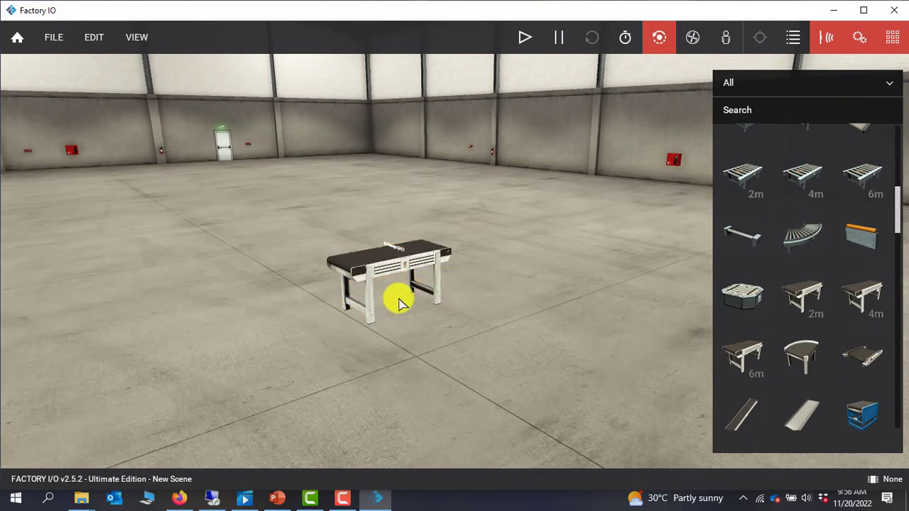
pyautogui.moveTo(415, 274); pyautogui.dragTo(441, 263, button='right')
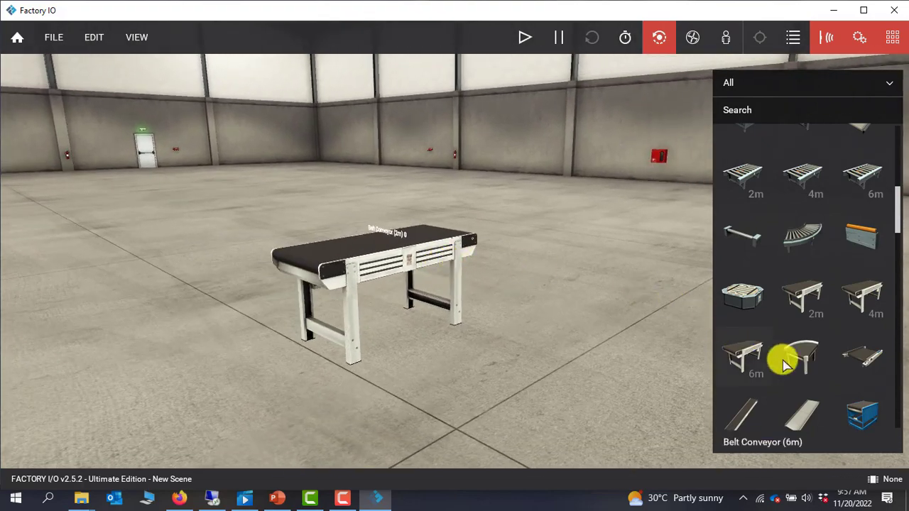
# - Add a wooden pallet to the floor beside the 2 m conveyor
pyautogui.scroll(5, 790, 310)
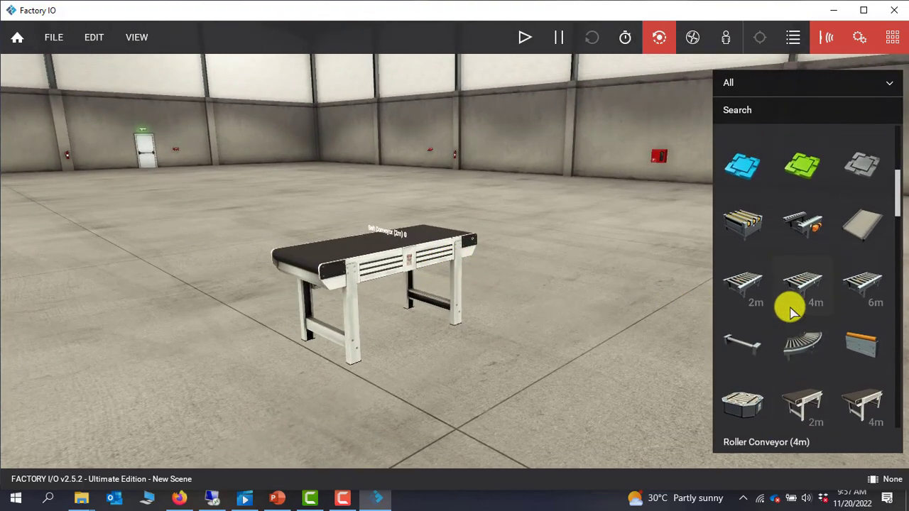
pyautogui.scroll(3, 788, 305)
pyautogui.scroll(-1, 788, 310)
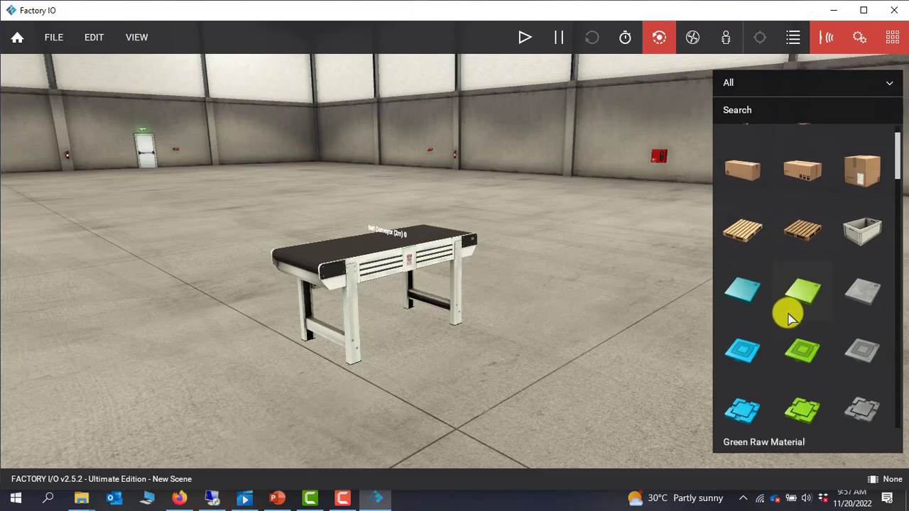
pyautogui.scroll(1, 790, 312)
pyautogui.moveTo(745, 223); pyautogui.dragTo(577, 312)
pyautogui.scroll(3, 589, 305)
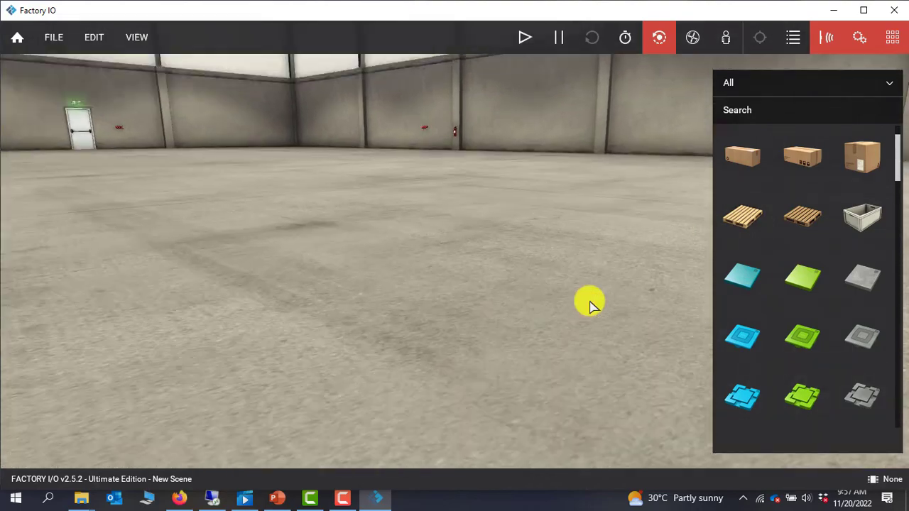
pyautogui.scroll(-3, 589, 305)
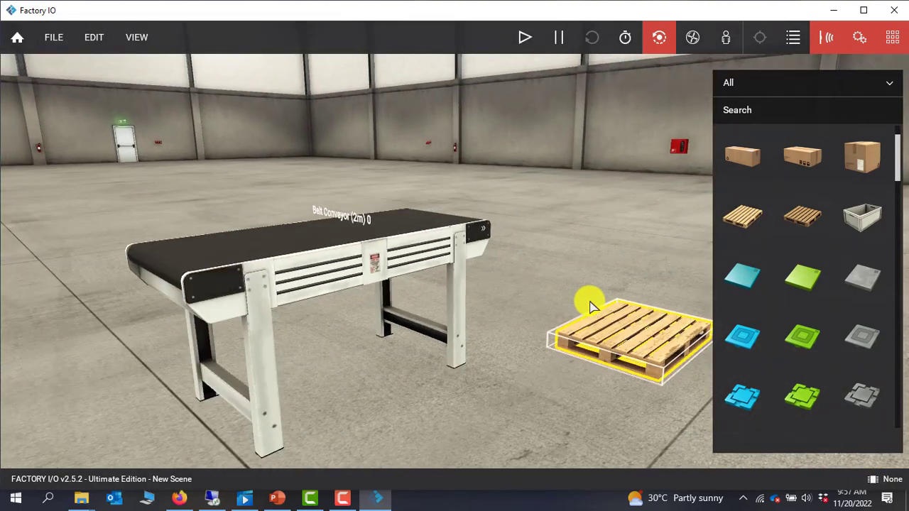
pyautogui.scroll(3, 589, 305)
pyautogui.scroll(-4, 590, 306)
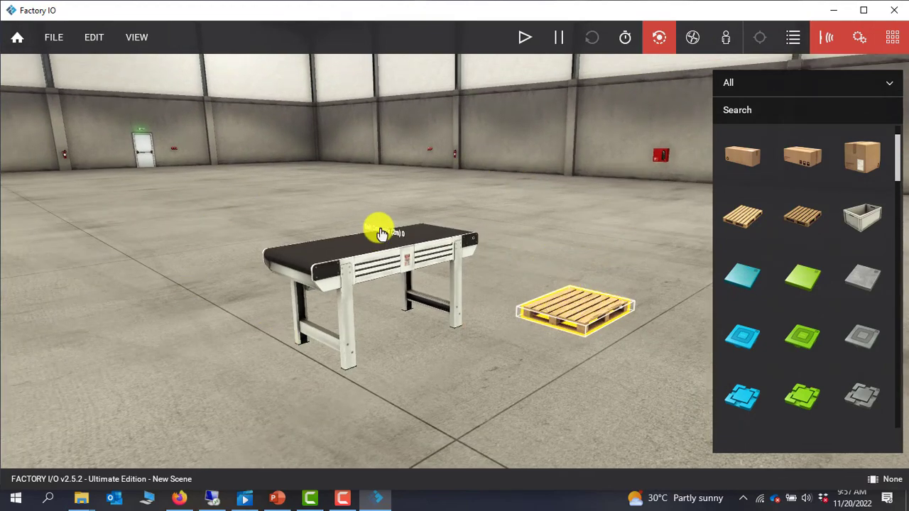
# - From the Welcome screen, open the included sample scenes and scroll down to Sorting Station
pyautogui.click(19, 40)
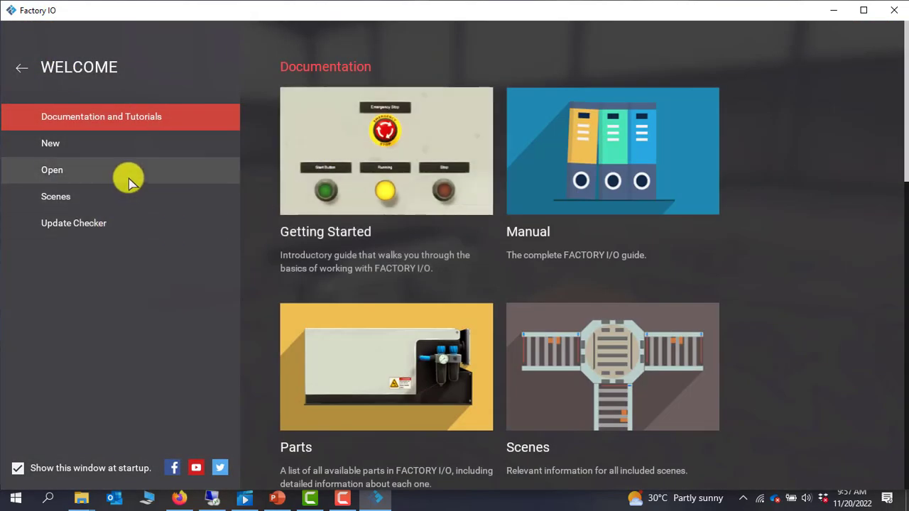
pyautogui.click(61, 199)
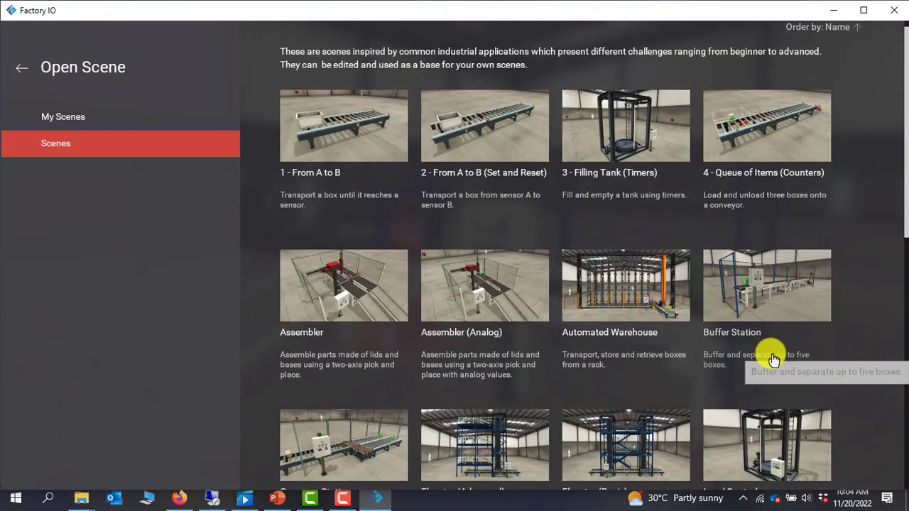
pyautogui.scroll(-2, 768, 361)
pyautogui.scroll(-5, 761, 365)
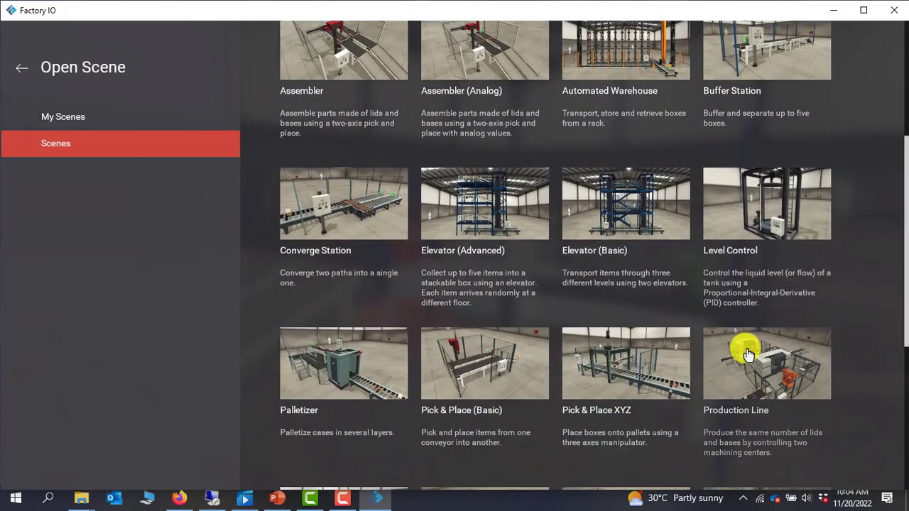
pyautogui.scroll(-3, 749, 353)
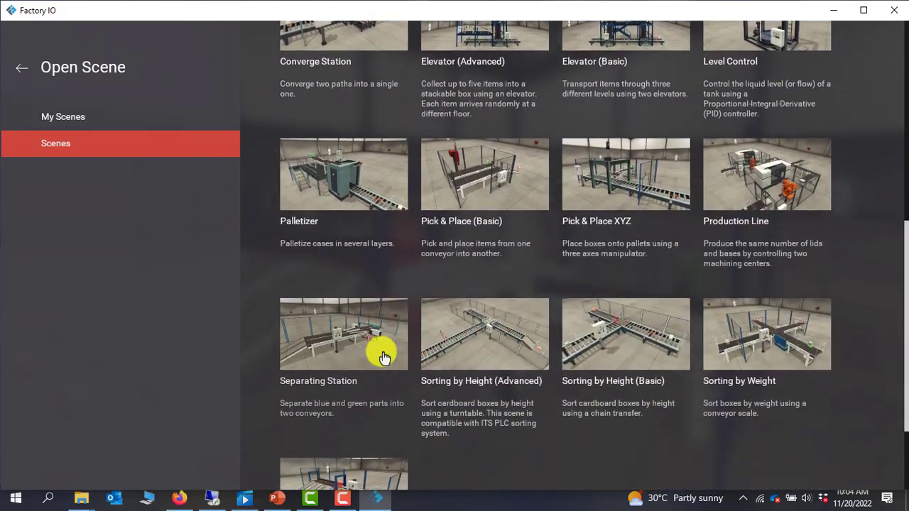
pyautogui.scroll(-3, 410, 340)
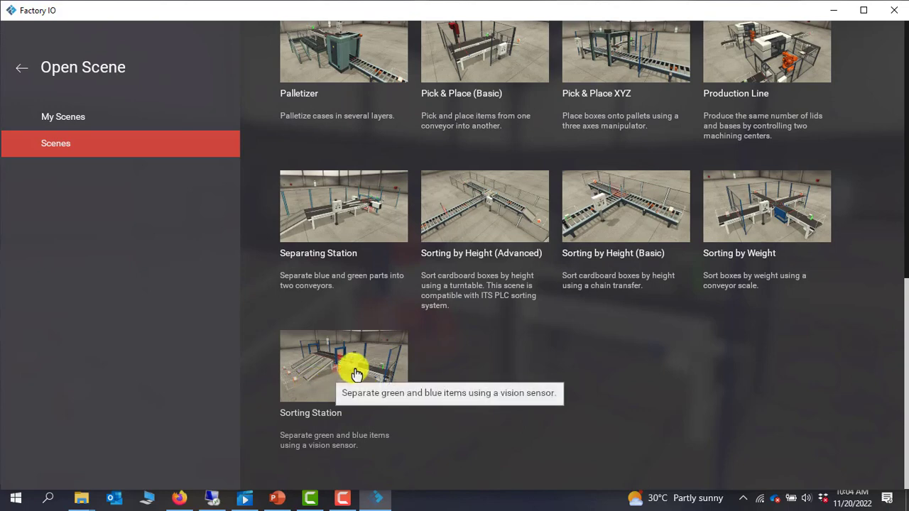
# - Load the Sorting Station sample scene and zoom around its conveyors, vision sensor and sorters
pyautogui.click(350, 370)
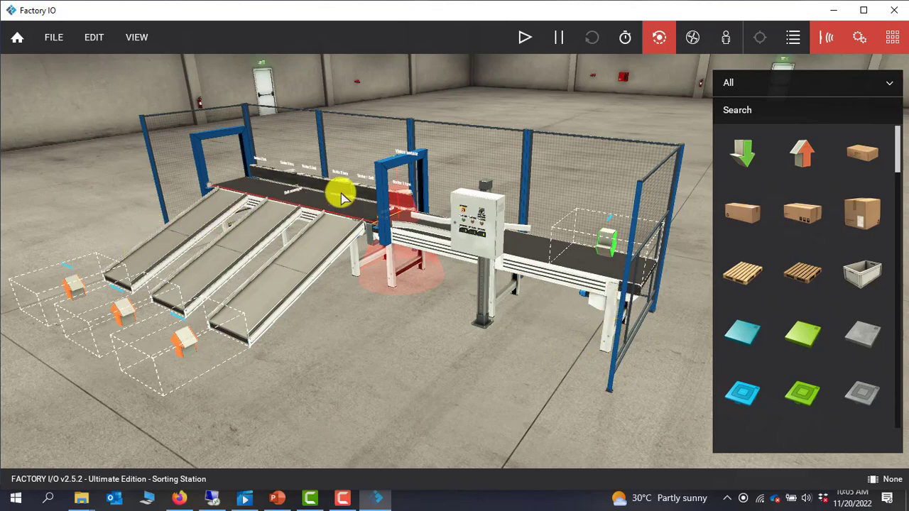
pyautogui.scroll(2, 358, 188)
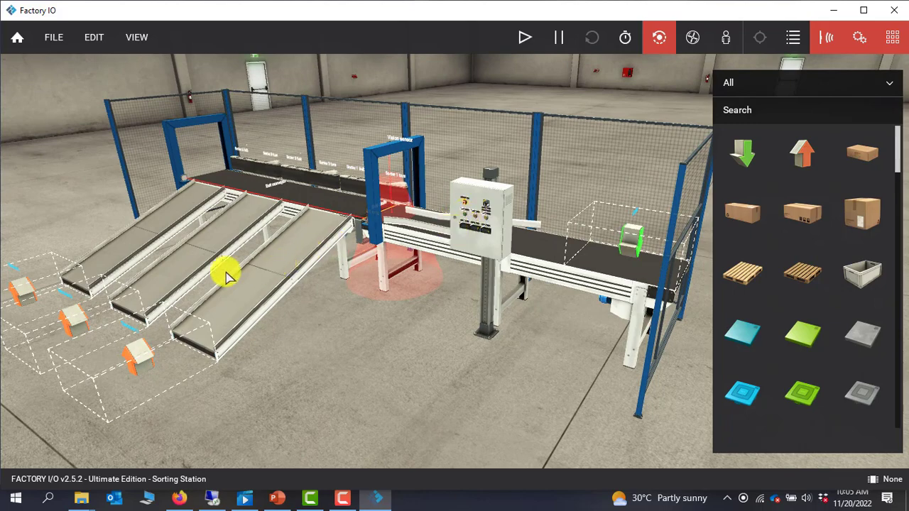
pyautogui.scroll(-2, 319, 259)
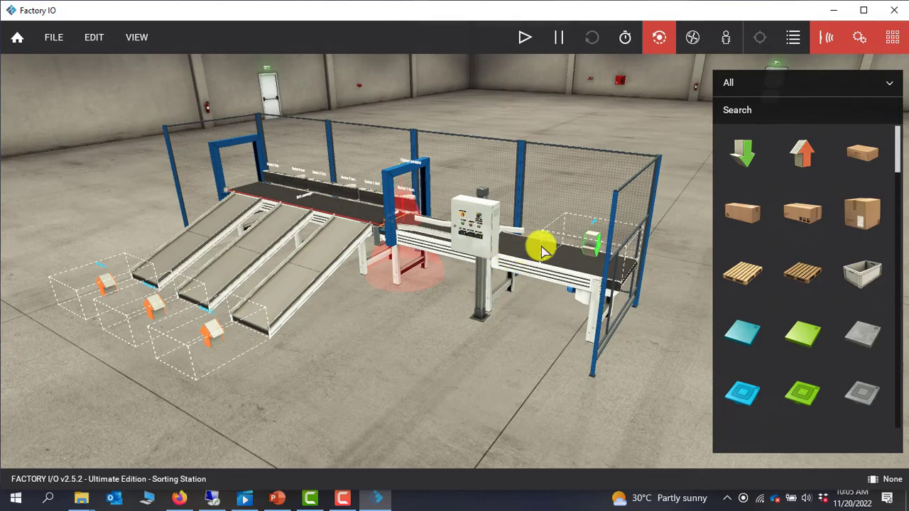
pyautogui.scroll(5, 513, 204)
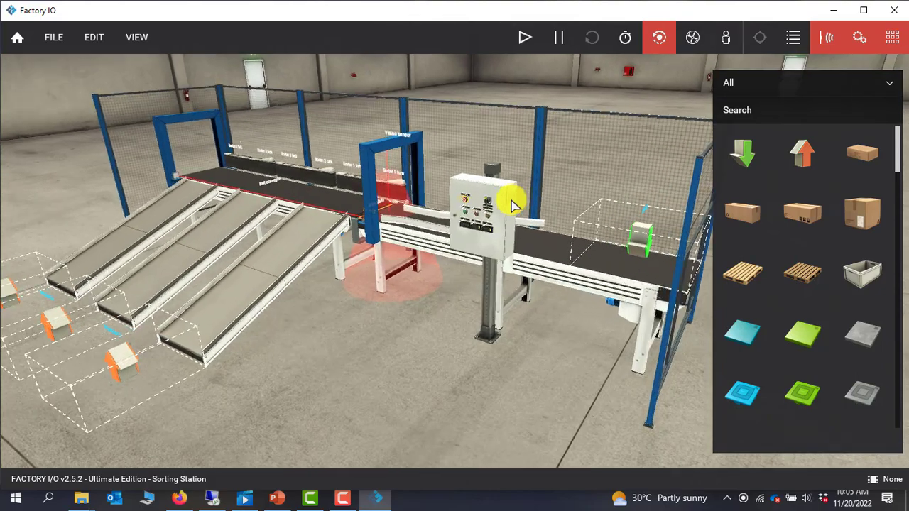
pyautogui.scroll(-4, 512, 204)
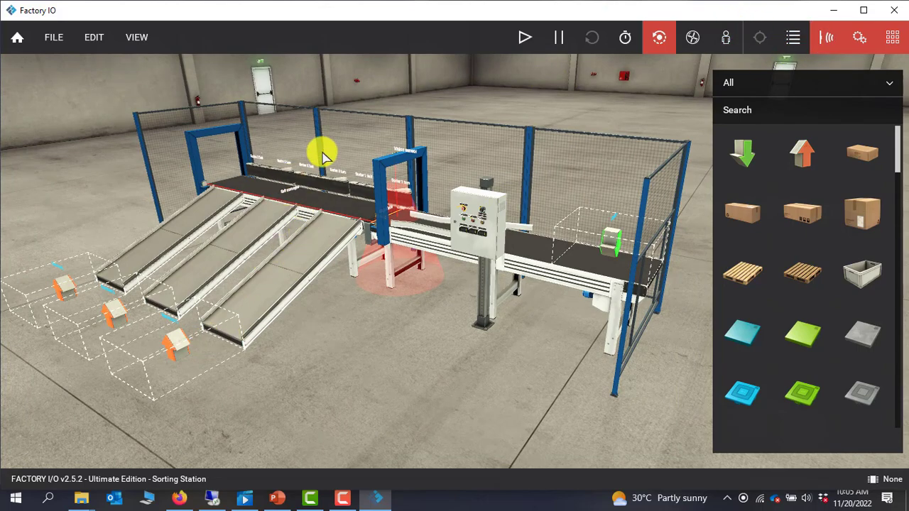
pyautogui.scroll(3, 323, 156)
pyautogui.scroll(3, 497, 152)
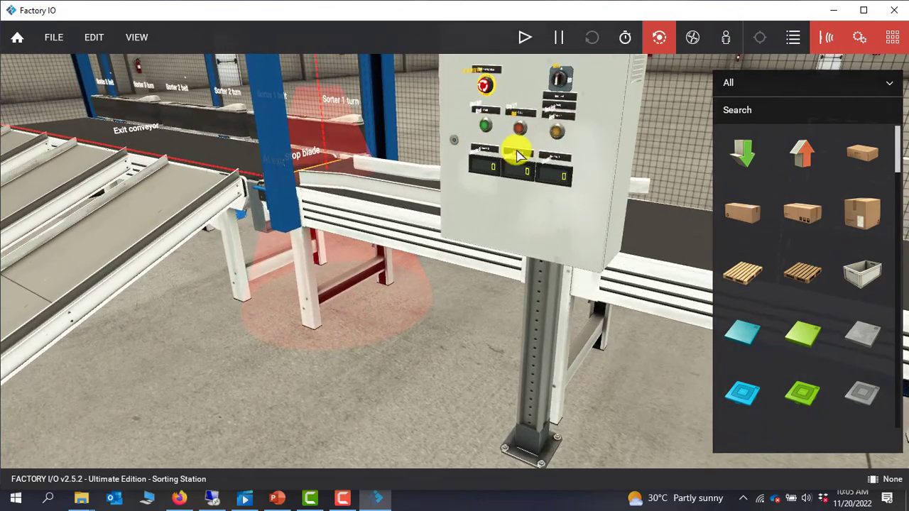
pyautogui.scroll(-5, 519, 149)
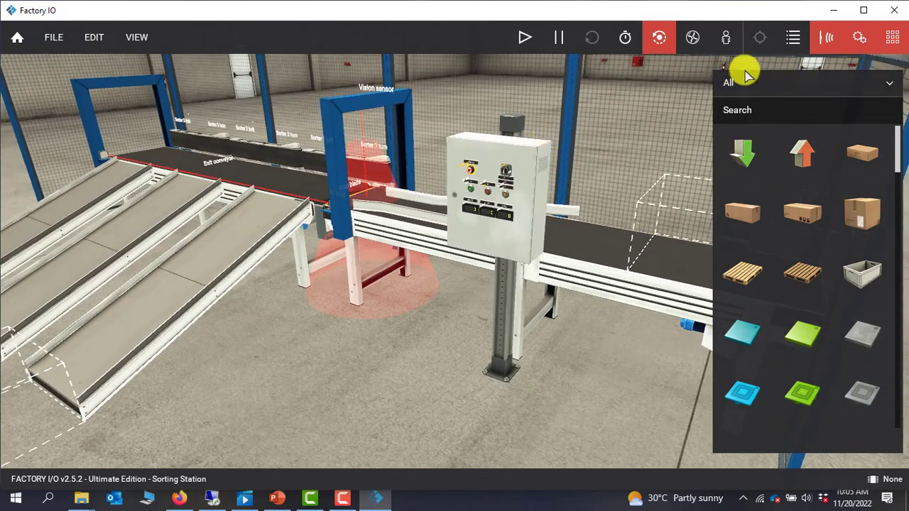
# - Turn the sensor and actuator tag labels off and back on, then start the simulation
pyautogui.click(831, 40)
pyautogui.click(846, 42)
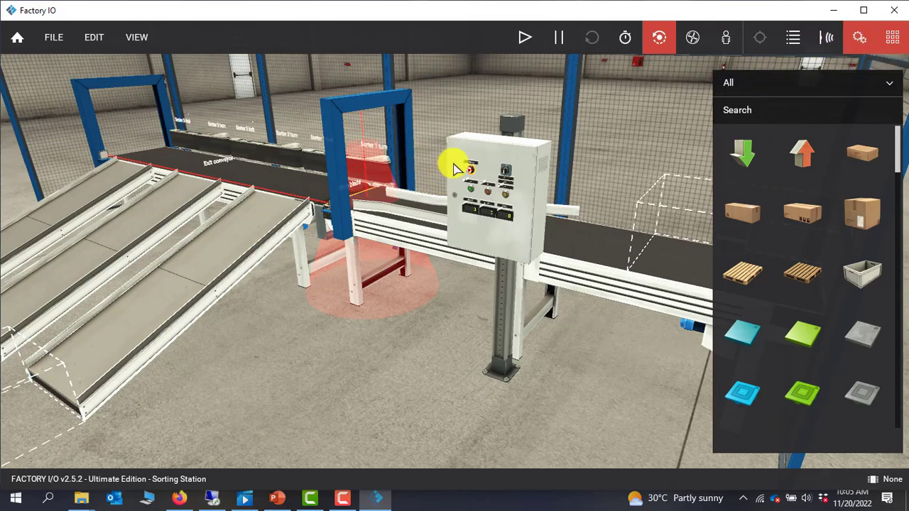
pyautogui.scroll(-5, 409, 205)
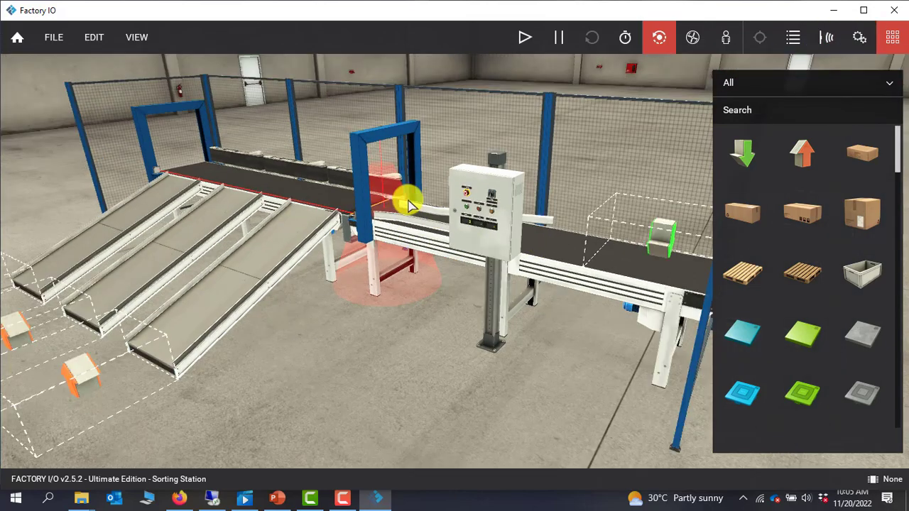
pyautogui.scroll(10, 409, 205)
pyautogui.scroll(-5, 409, 203)
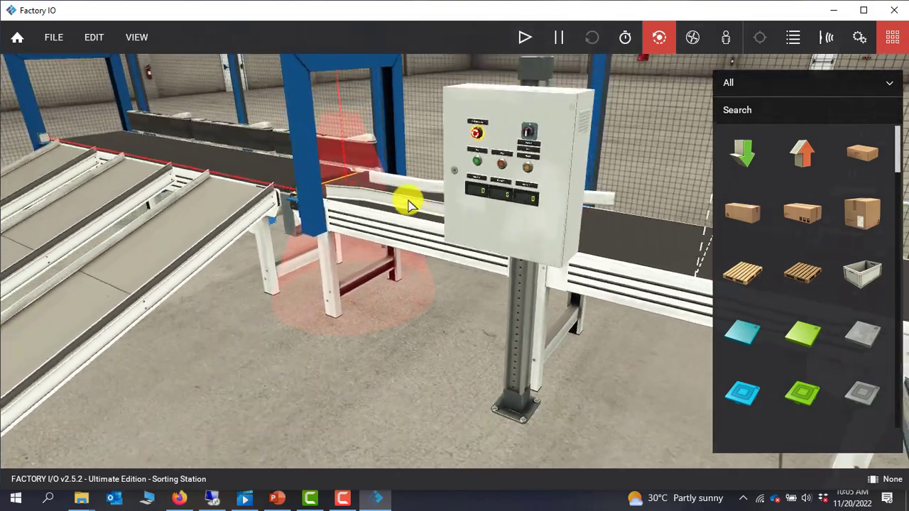
pyautogui.click(826, 38)
pyautogui.click(860, 40)
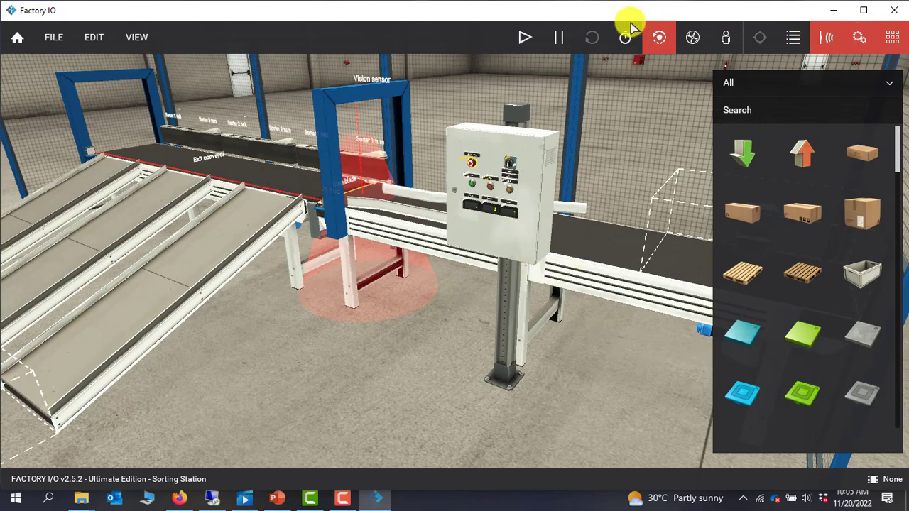
pyautogui.click(523, 40)
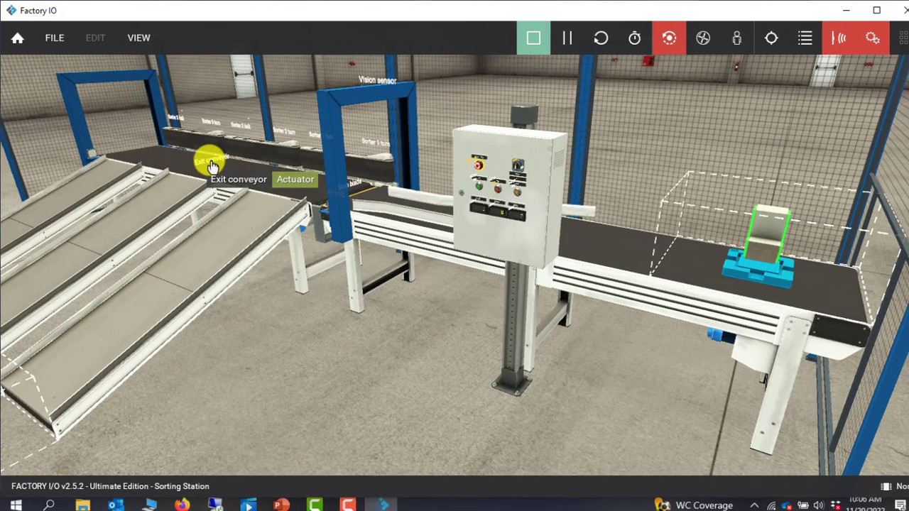
# - Select the Exit conveyor and inject, then clear, an On failure on it
pyautogui.click(210, 164)
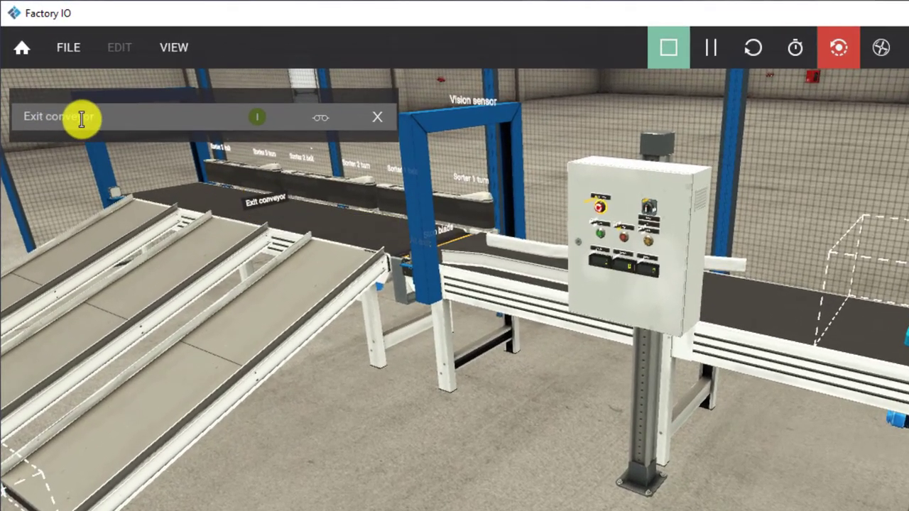
pyautogui.click(322, 120)
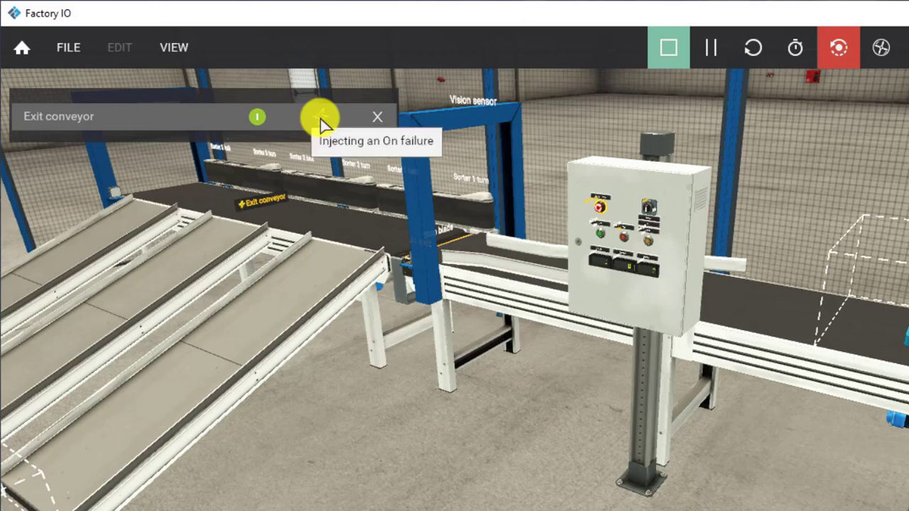
pyautogui.click(320, 119)
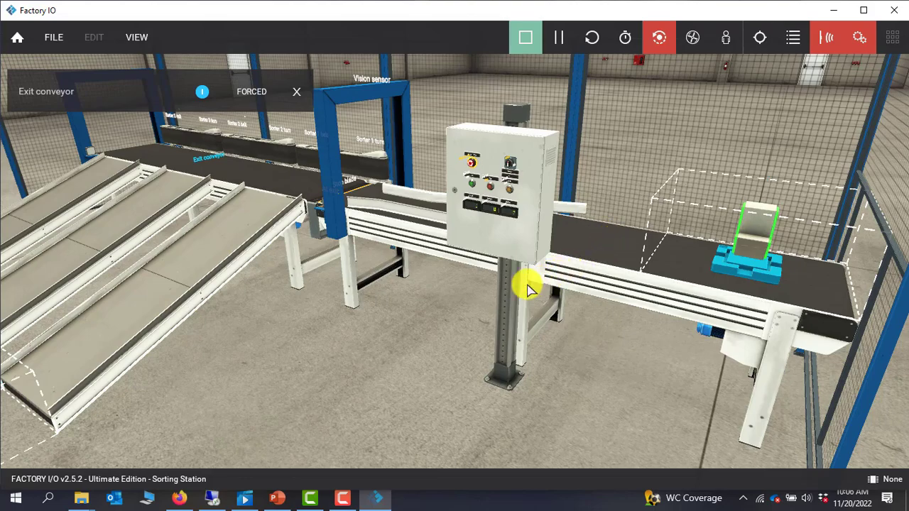
# - Add the Entry conveyor to the tag list and force it on
pyautogui.moveTo(601, 239); pyautogui.dragTo(588, 266, button='middle')
pyautogui.moveTo(588, 267); pyautogui.dragTo(497, 318, button='right')
pyautogui.click(665, 317)
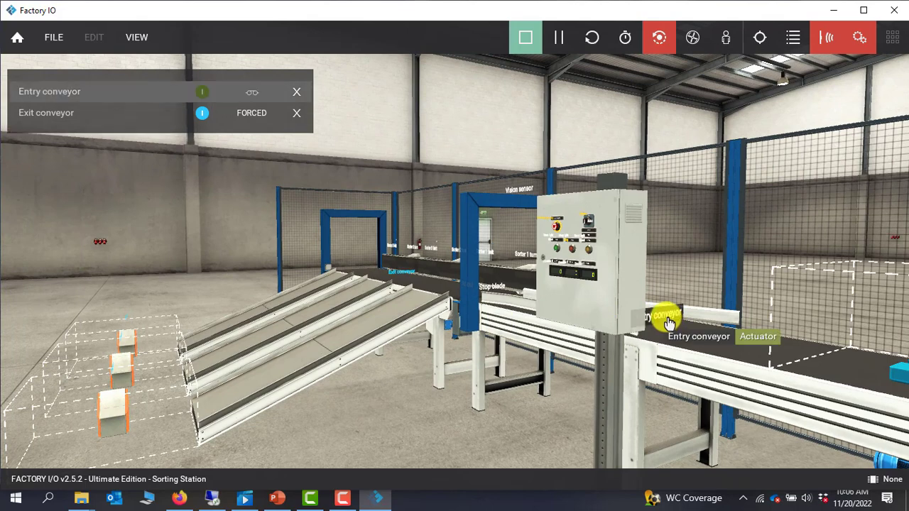
pyautogui.click(203, 93)
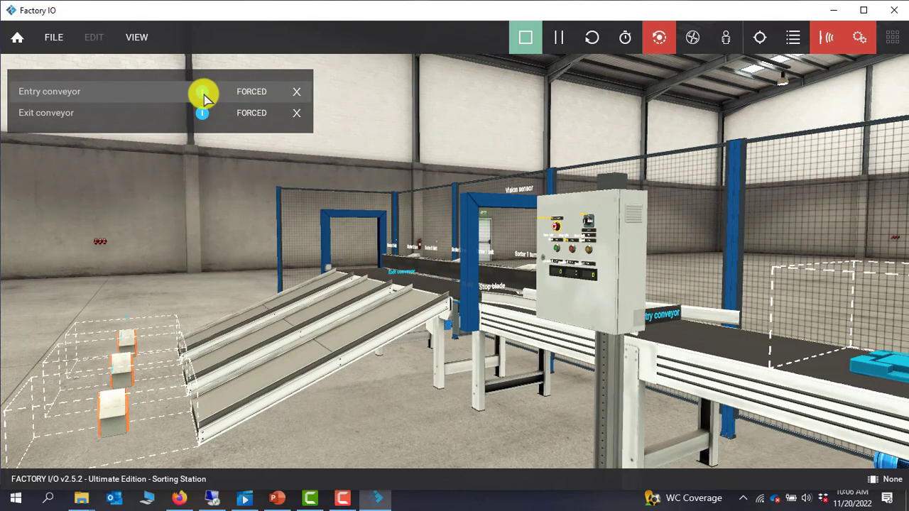